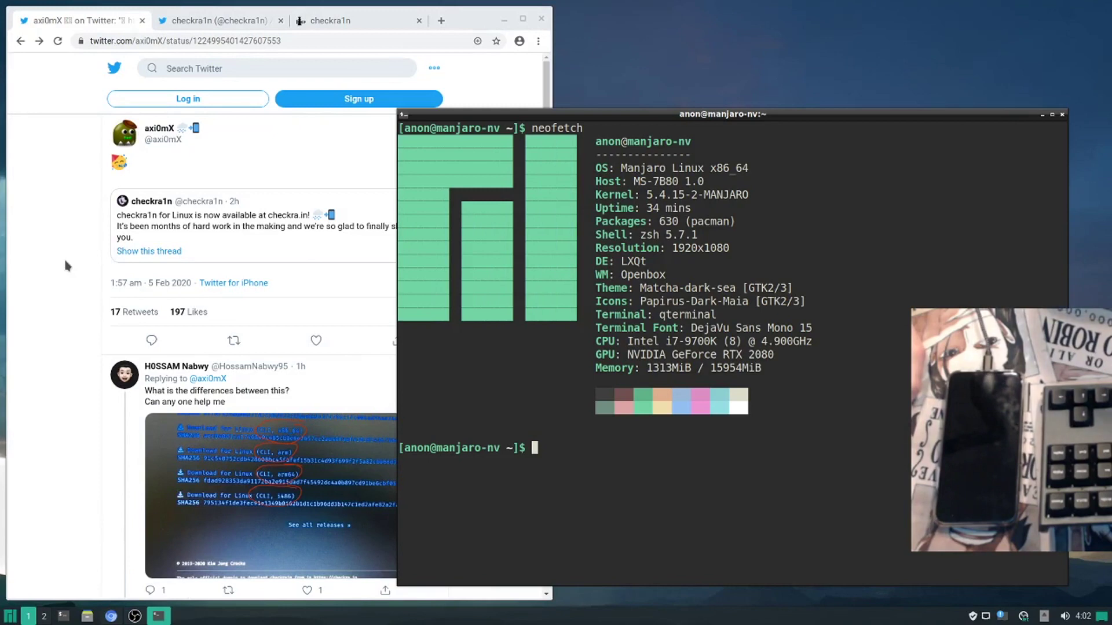
- Bring Twitter forward and open checkra1n's quoted tweet announcing checkra1n for Linux
click(85, 307)
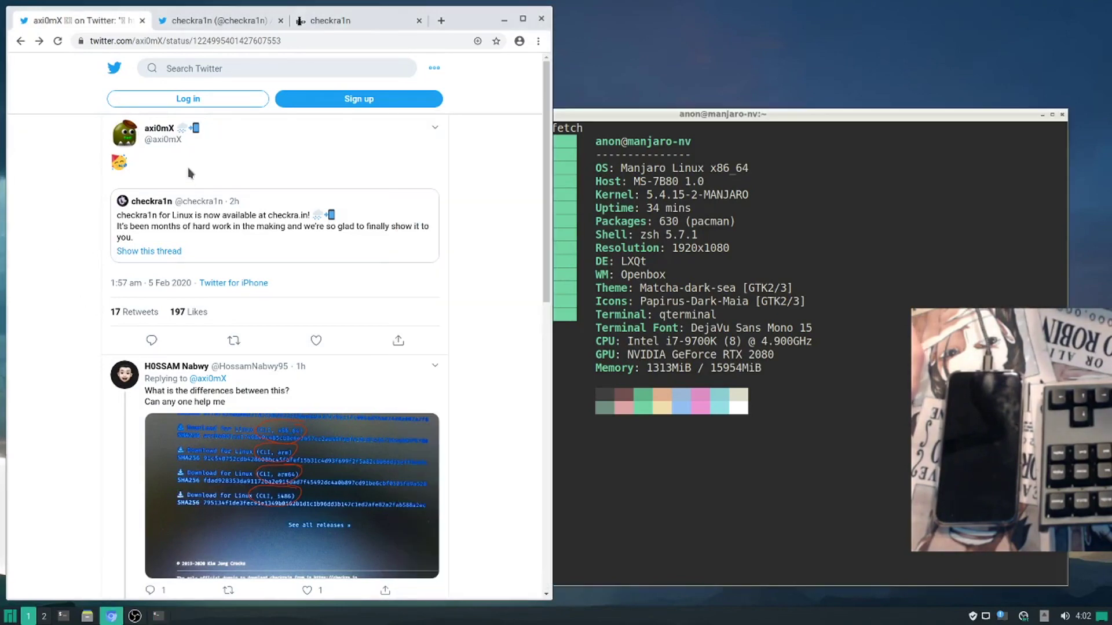
click(156, 132)
click(20, 40)
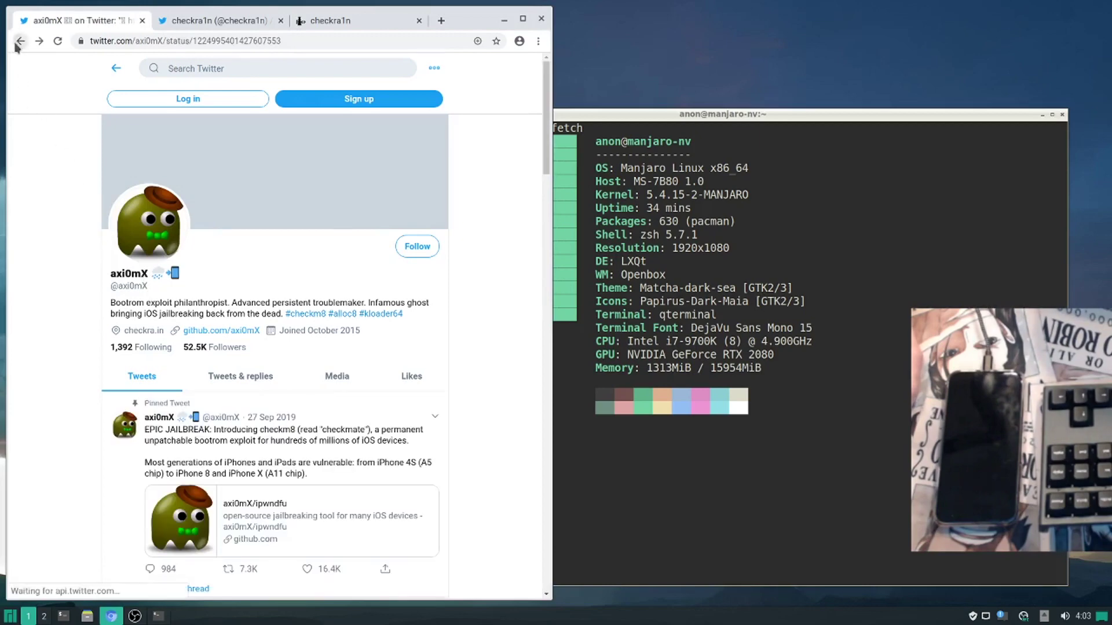
click(253, 234)
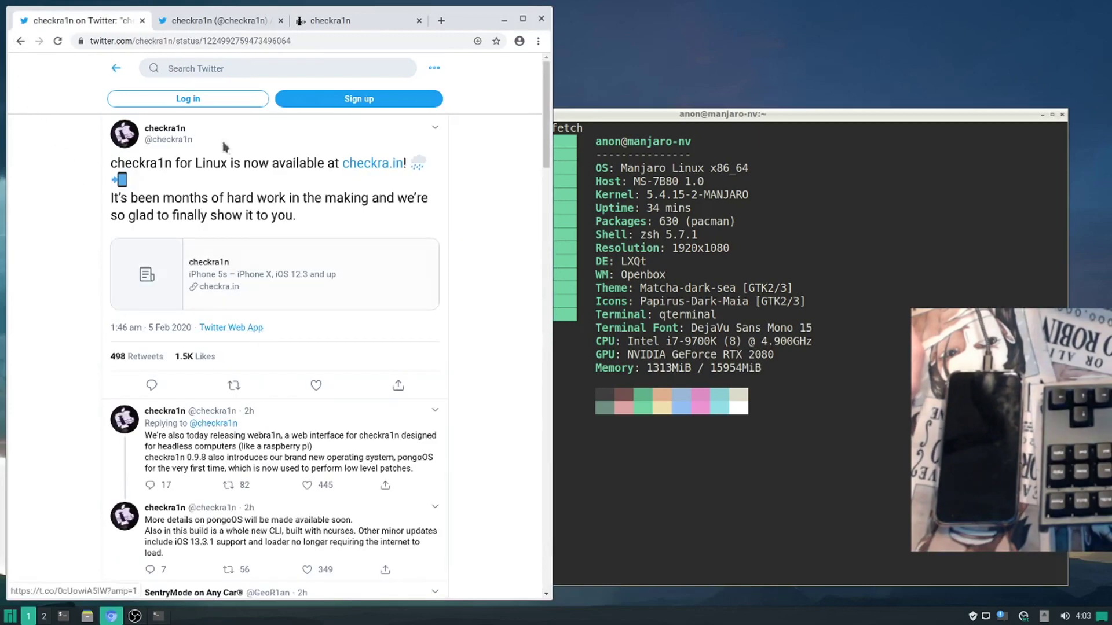
mouse_move(166, 133)
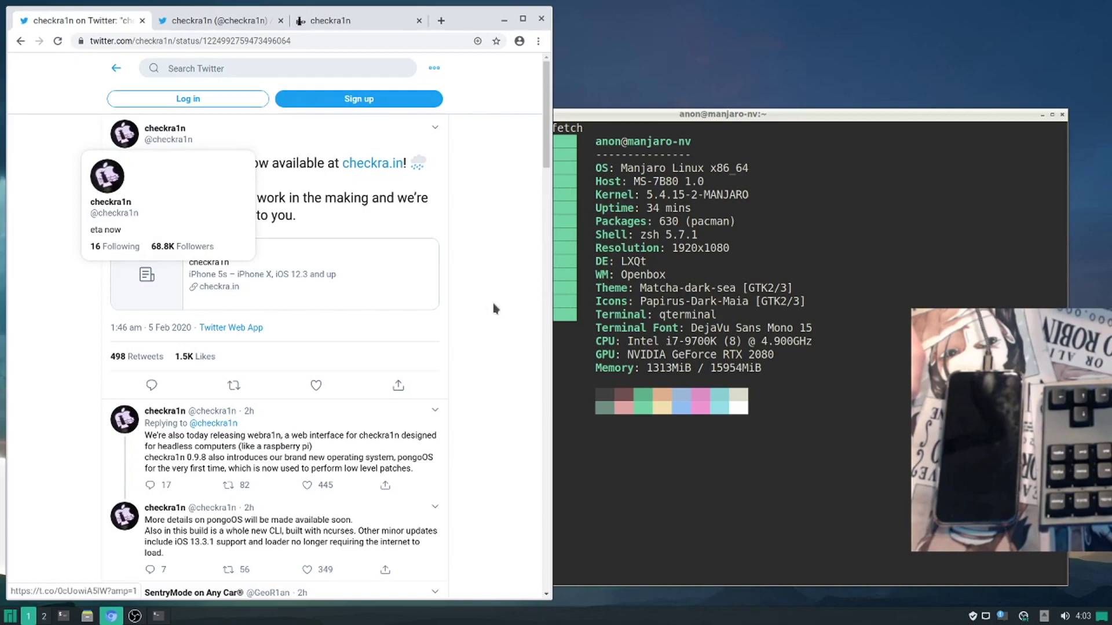
- Open checkra.in from the tweet and view its Linux installation instructions
click(352, 167)
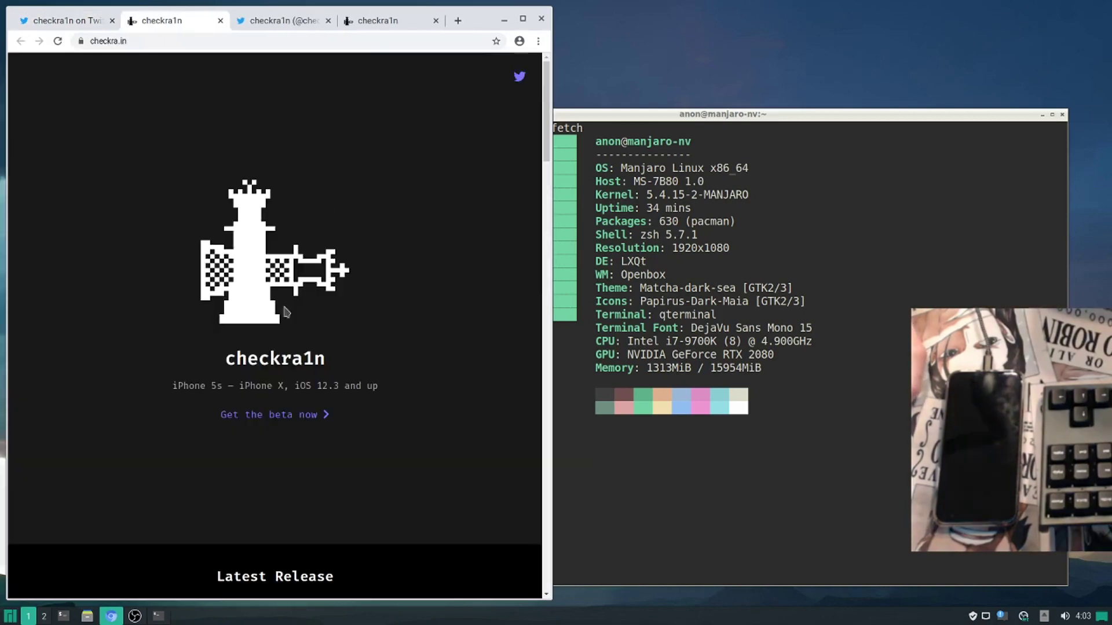
scroll(261, 377, down, 6)
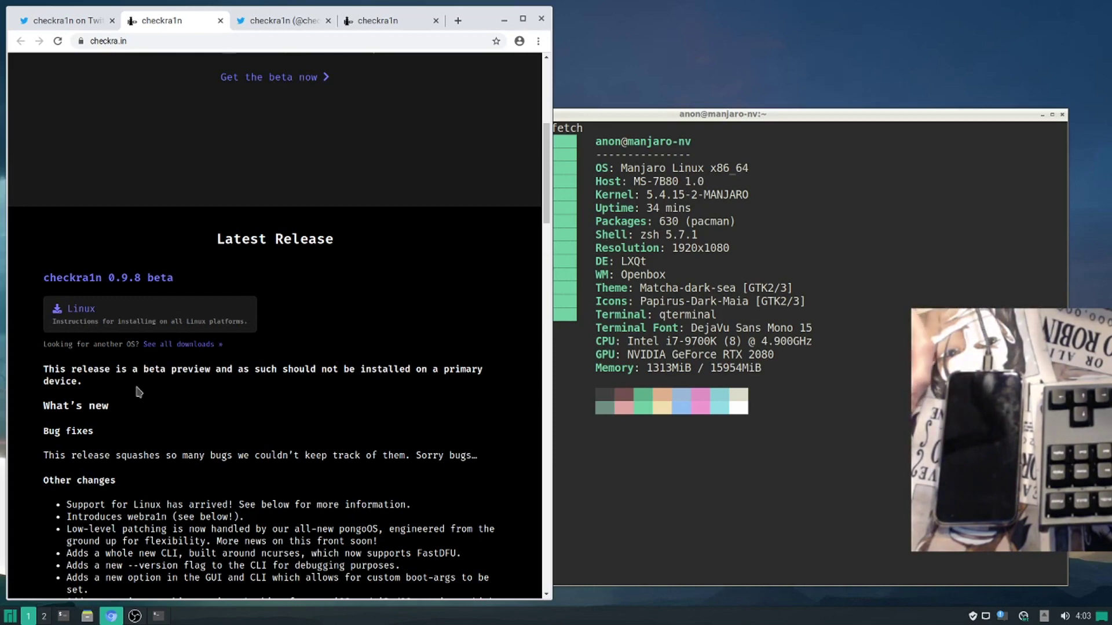
click(112, 327)
scroll(255, 437, down, 1)
scroll(253, 433, down, 3)
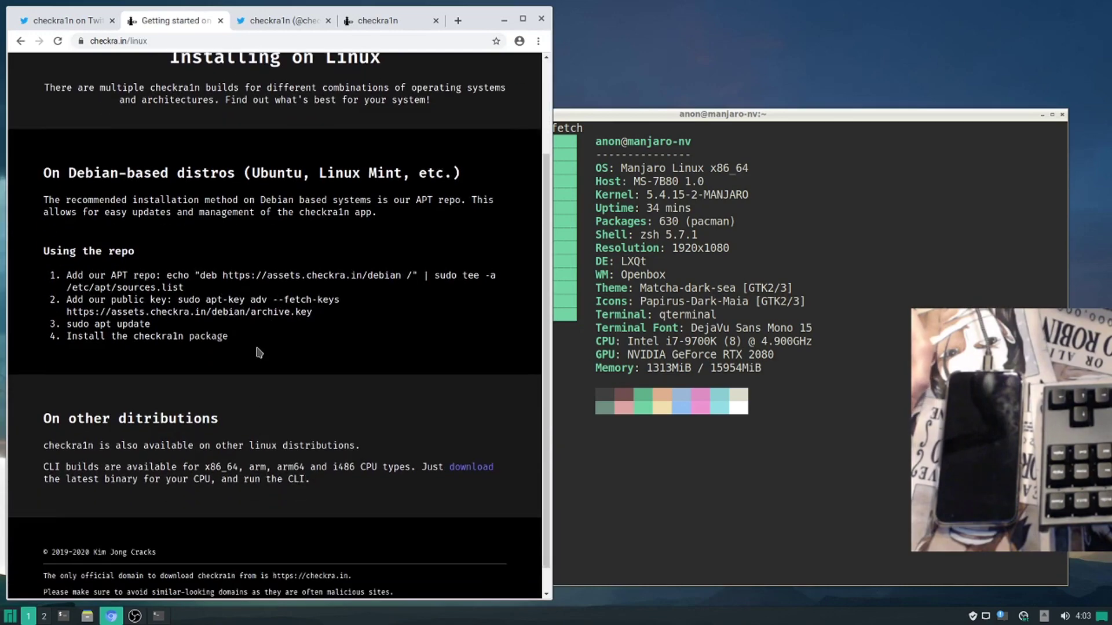
drag(260, 345, 51, 165)
click(311, 305)
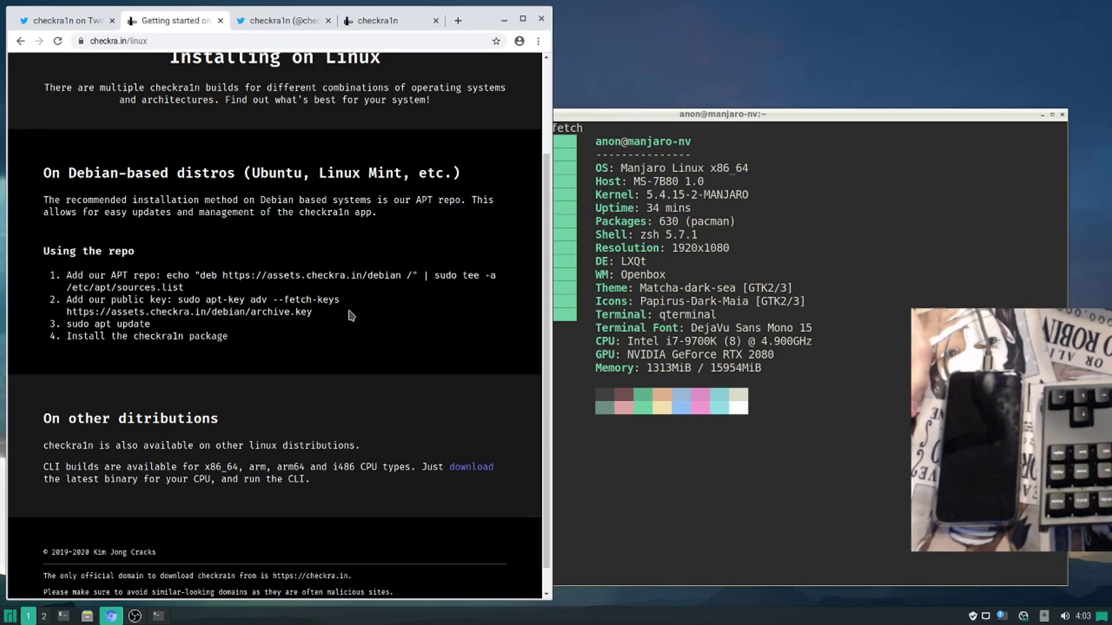
- Download 'Download for Linux (CLI, x86_64)' from the All Releases page
scroll(373, 377, down, 1)
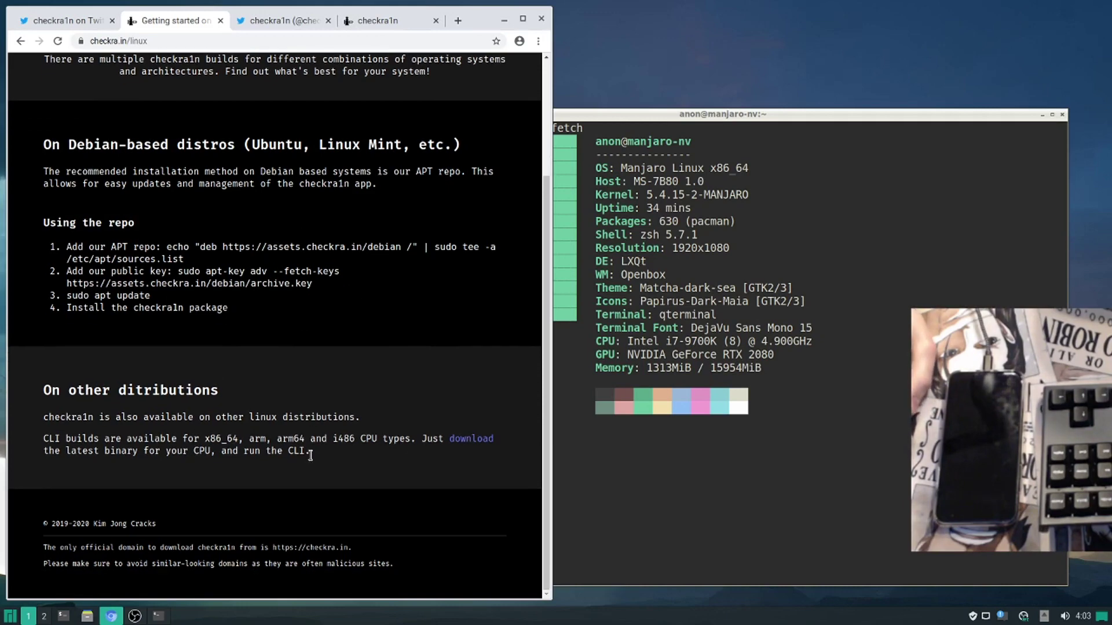
click(462, 442)
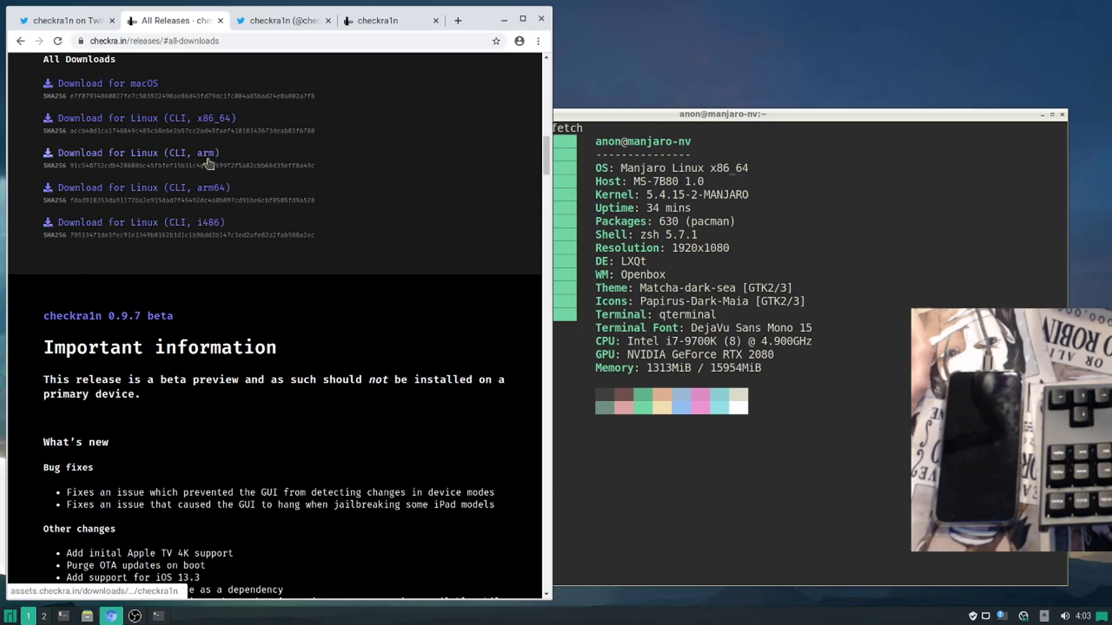
click(212, 123)
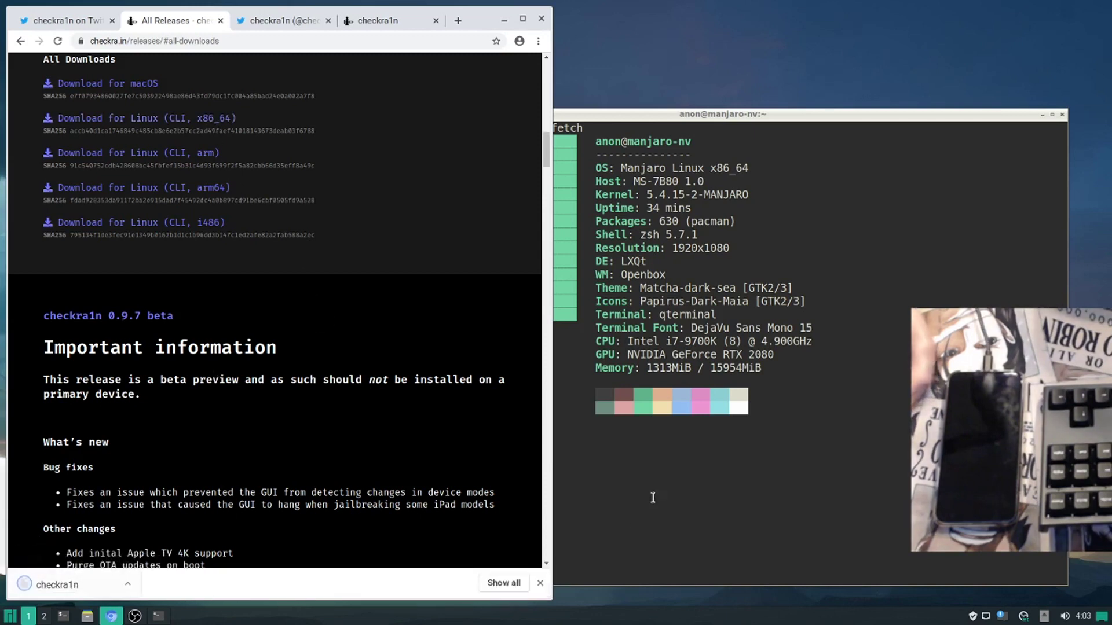
- In the terminal, go to Downloads/, clear the screen and chmod +x checkra1n
click(710, 475)
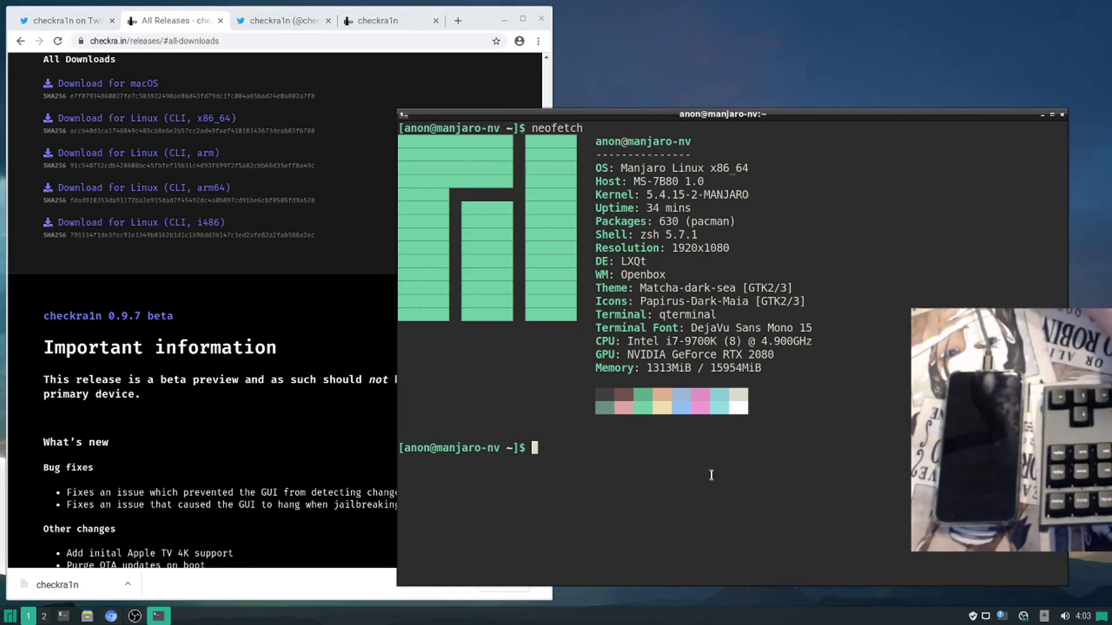
text(cd Downloads/)
key(Return)
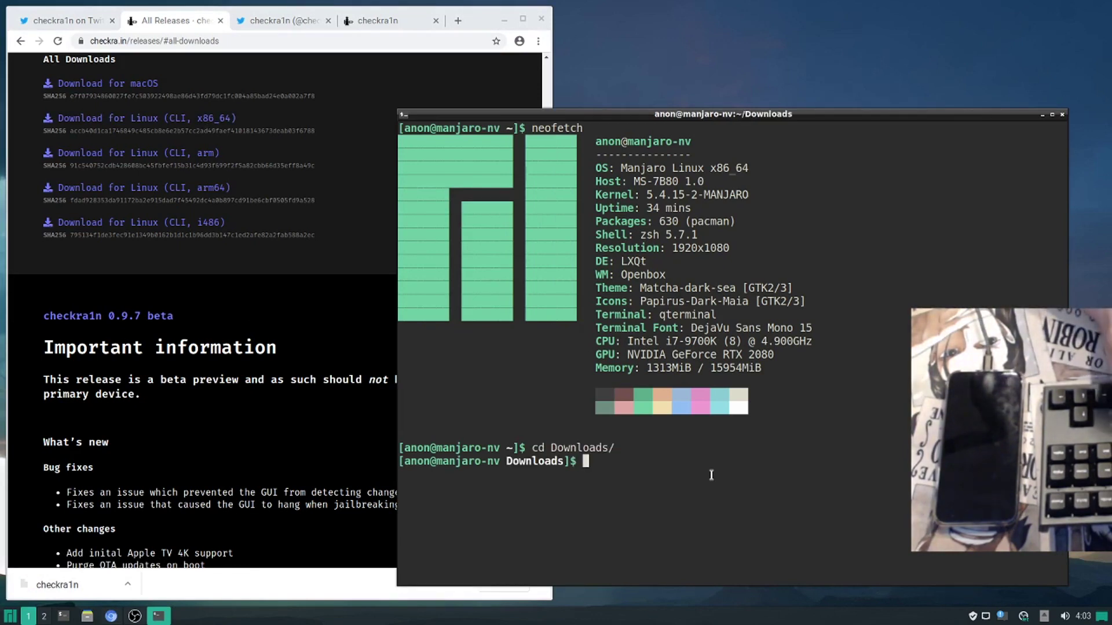
text(clear)
key(Return)
text(chmod )
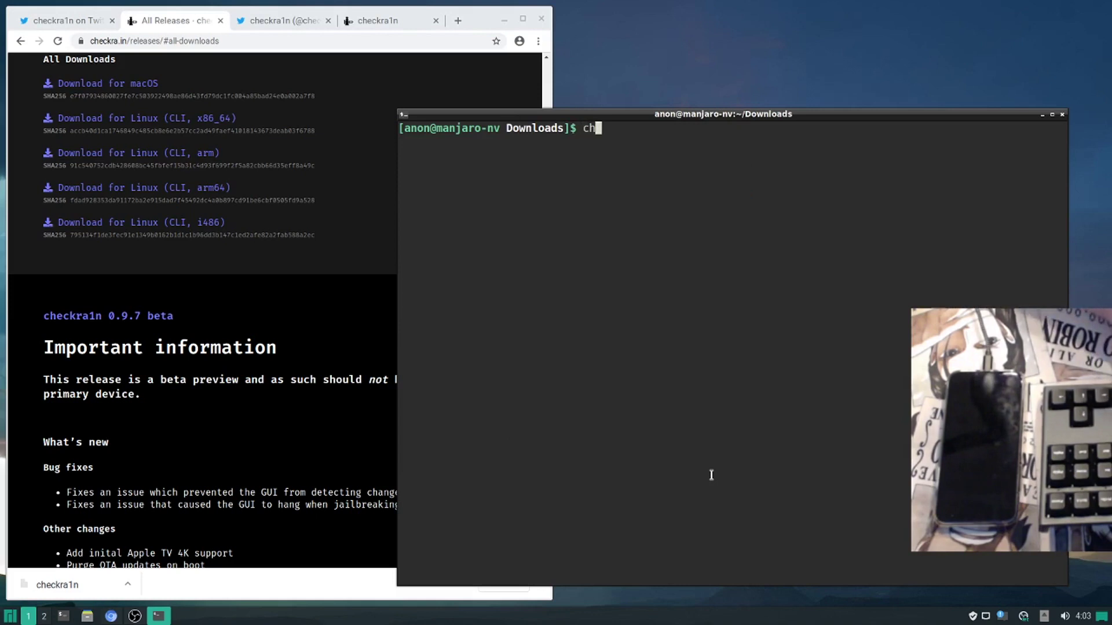
text(+x)
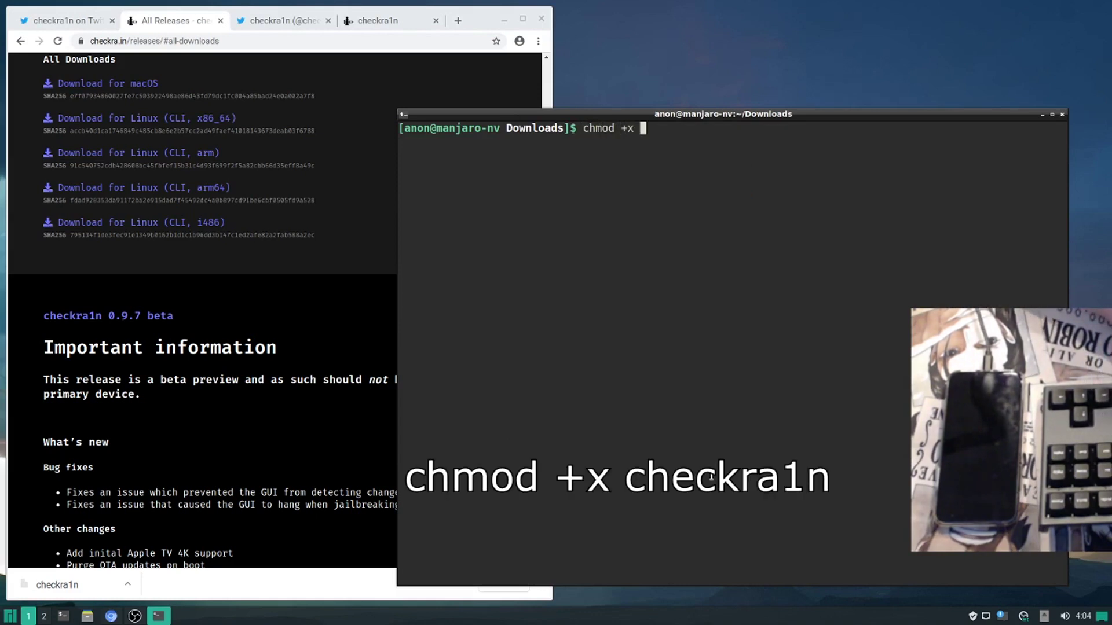
text( checkra1n)
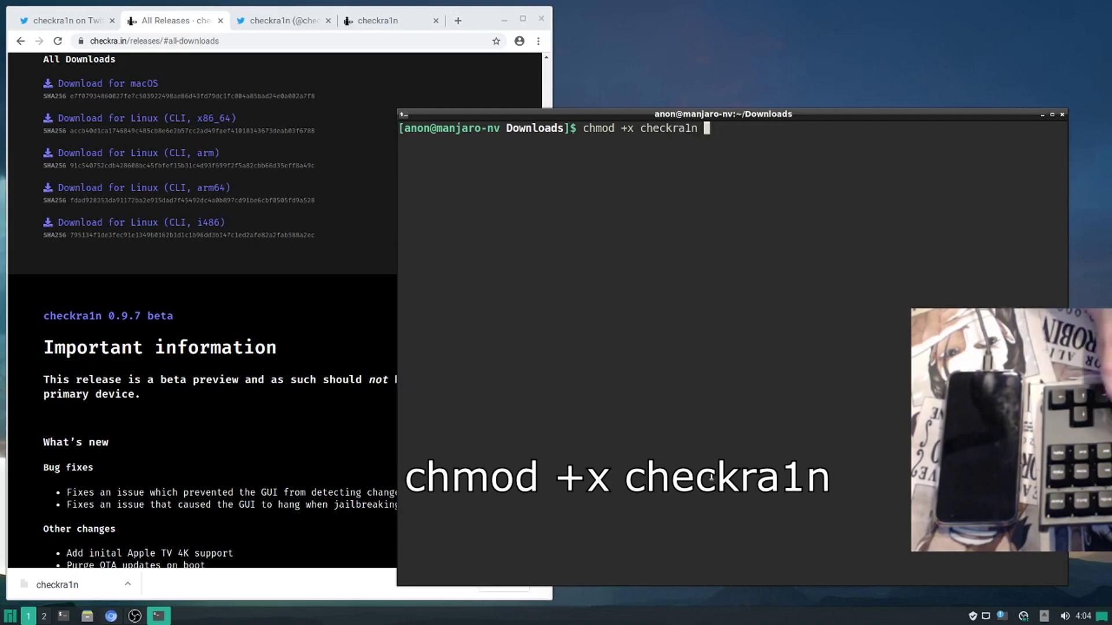
key(Return)
- Launch ./checkra1n, choose Exit at the warning, then rerun it as sudo ./checkra1n
text(./checkra1n)
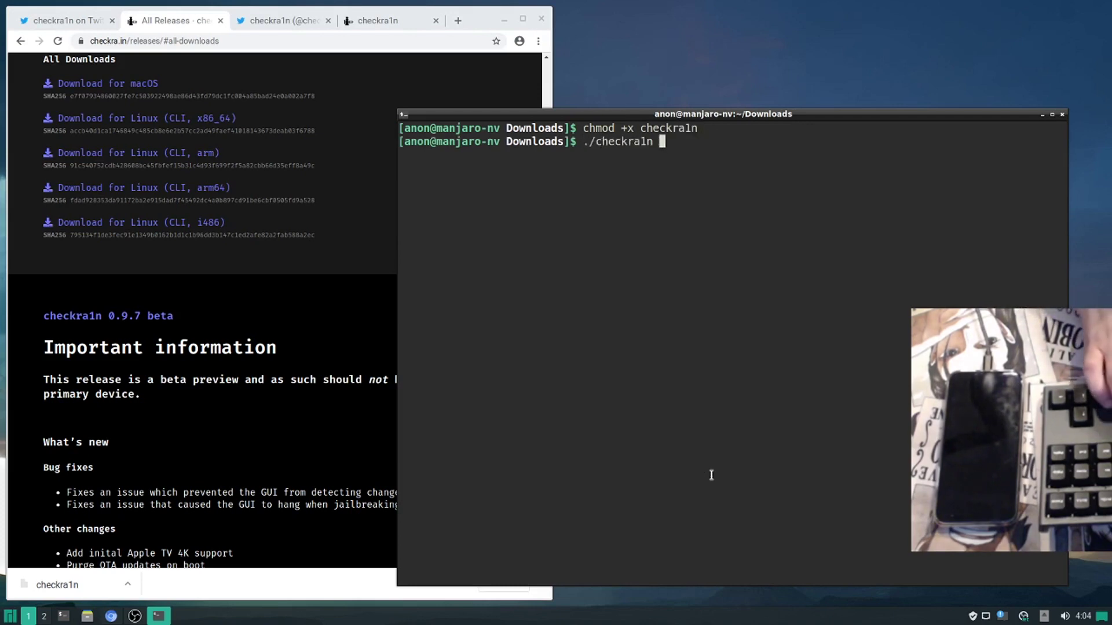
key(Return)
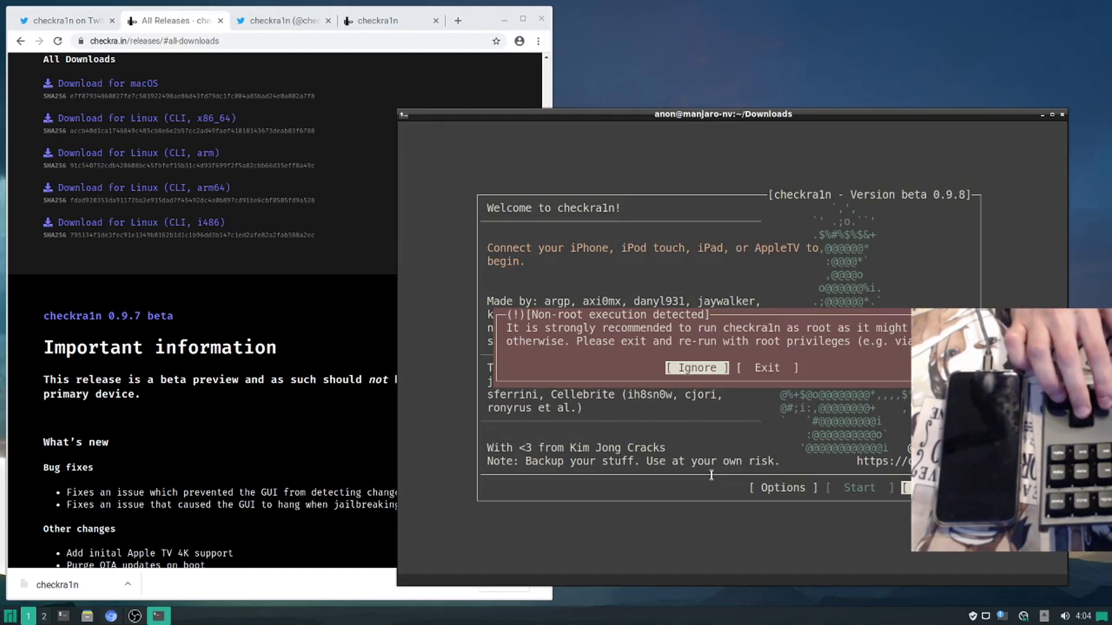
key(Right)
key(Return)
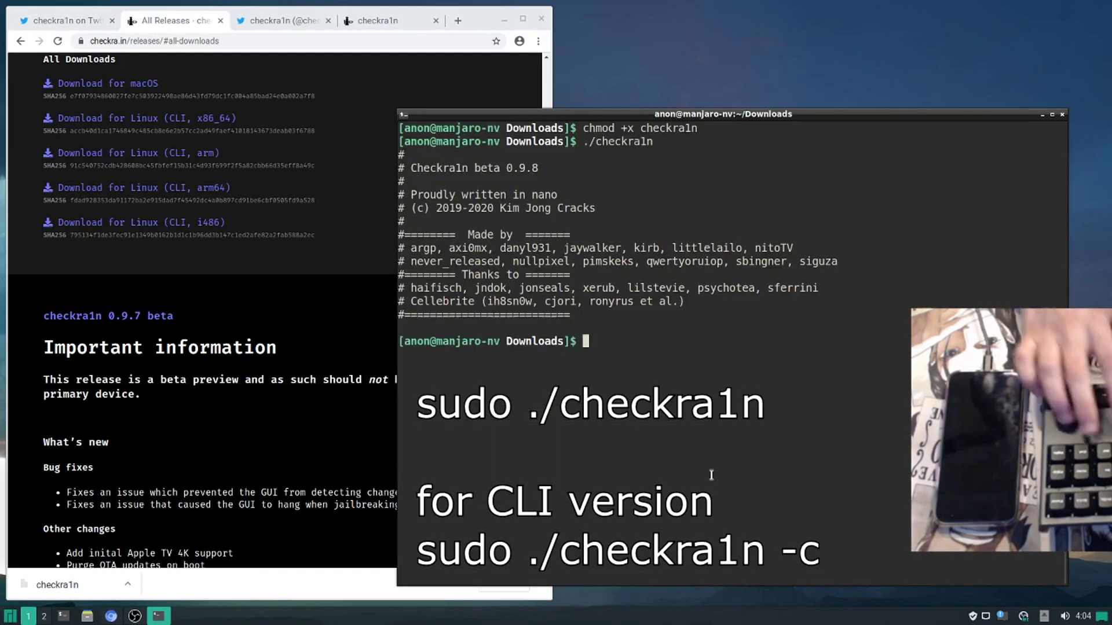
text(./checkra1)
key(Return)
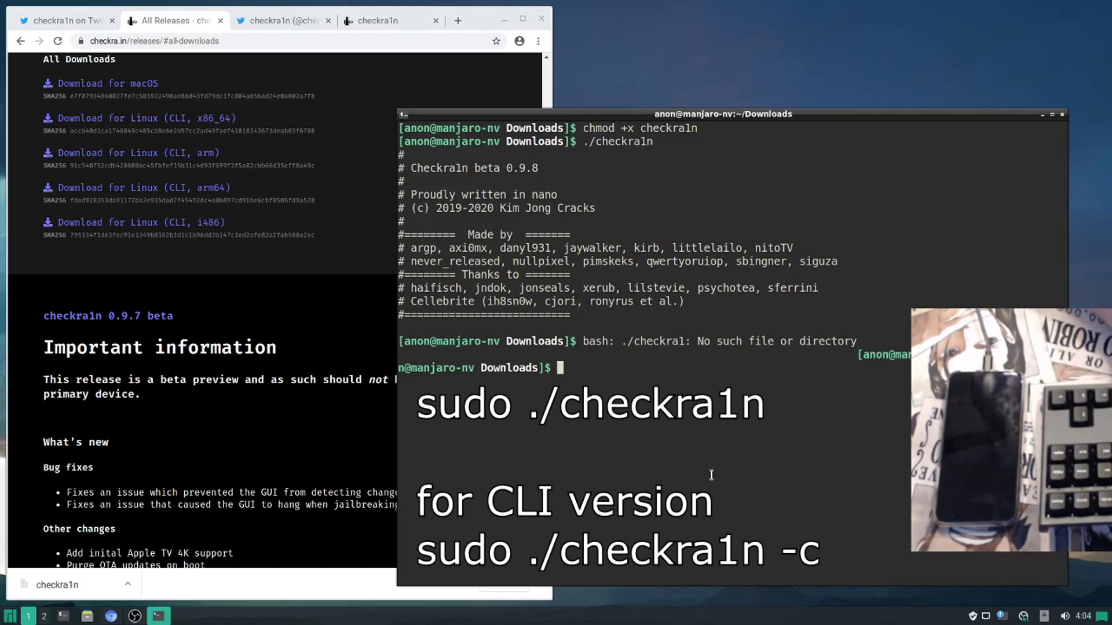
text(sudo ./checkra1n)
key(Return)
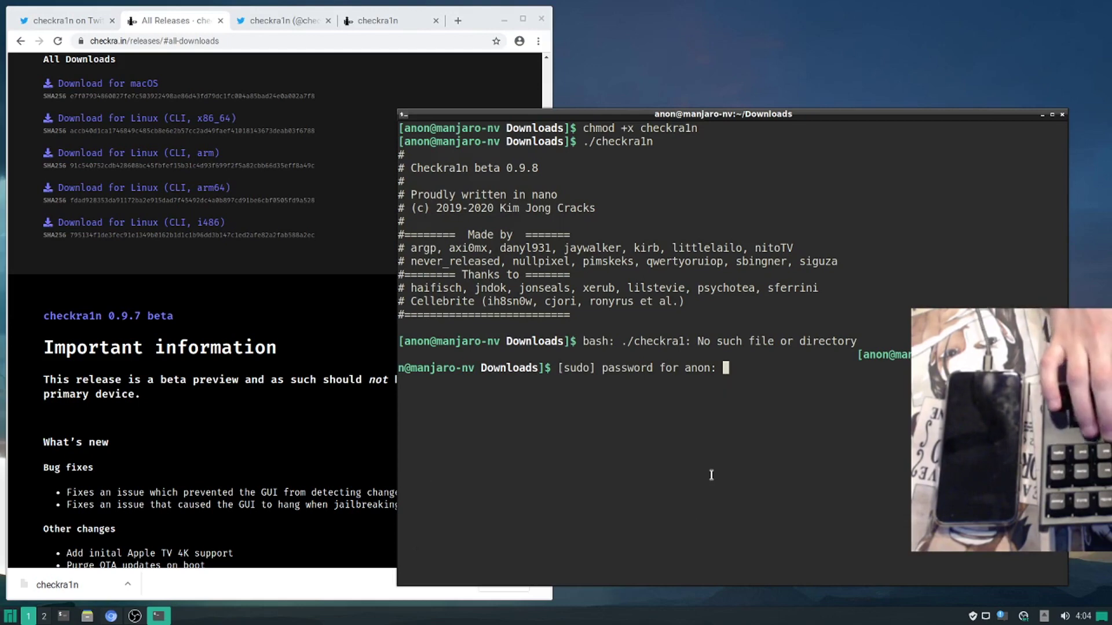
- Submit the sudo password, choose Start for the iPhone X on iOS 12.4, then enter recovery mode
key(Return)
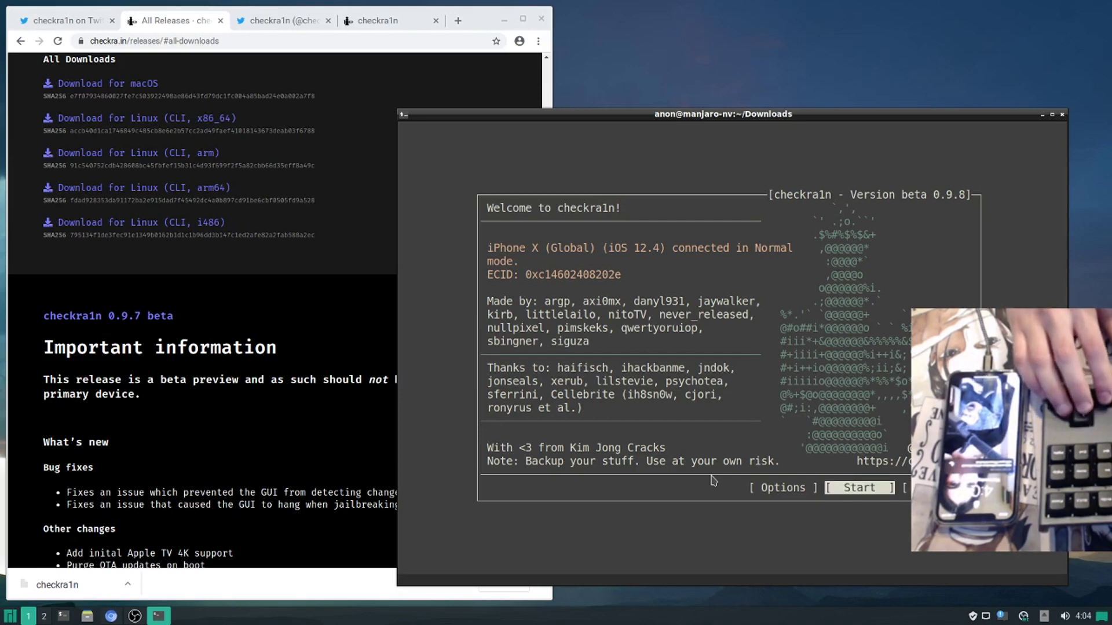
key(Left)
key(Return)
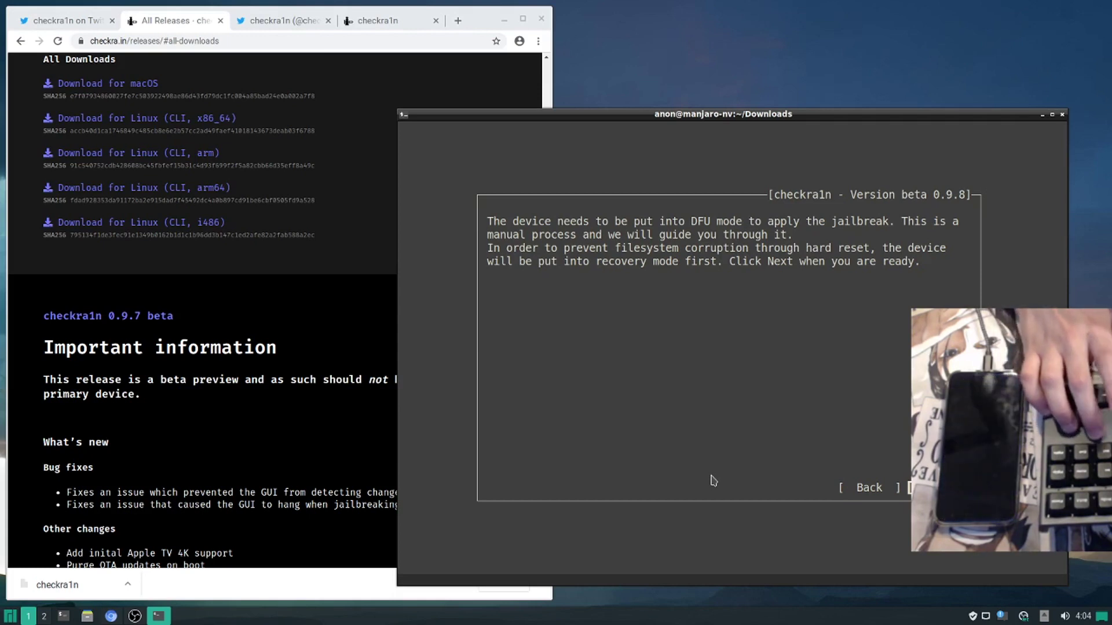
key(Return)
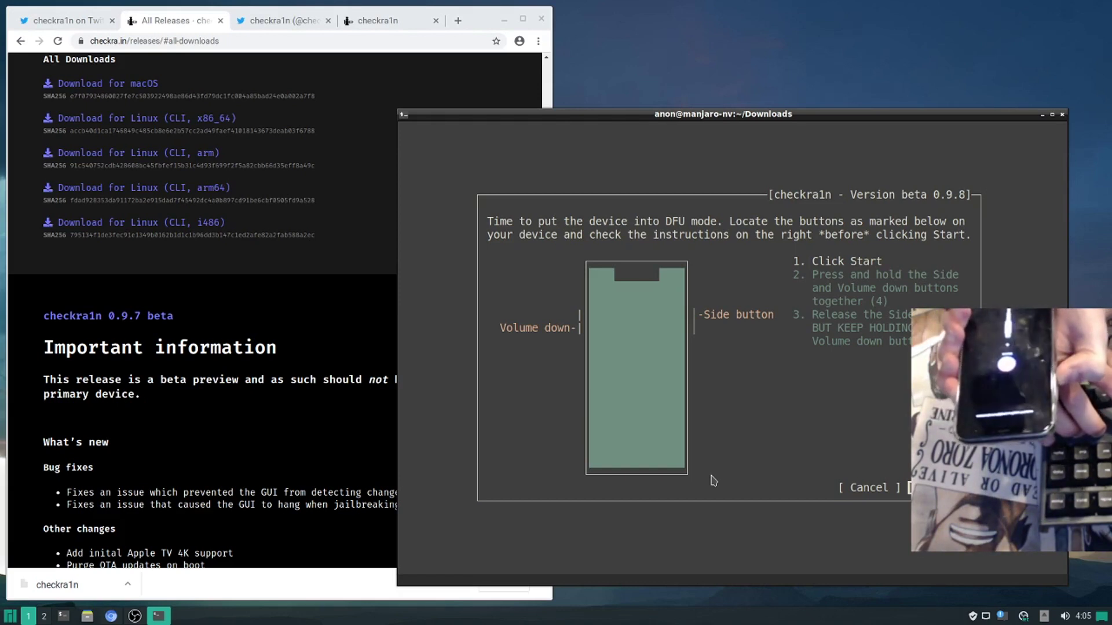
- Start checkra1n's DFU-mode countdown for the iPhone X
key(Return)
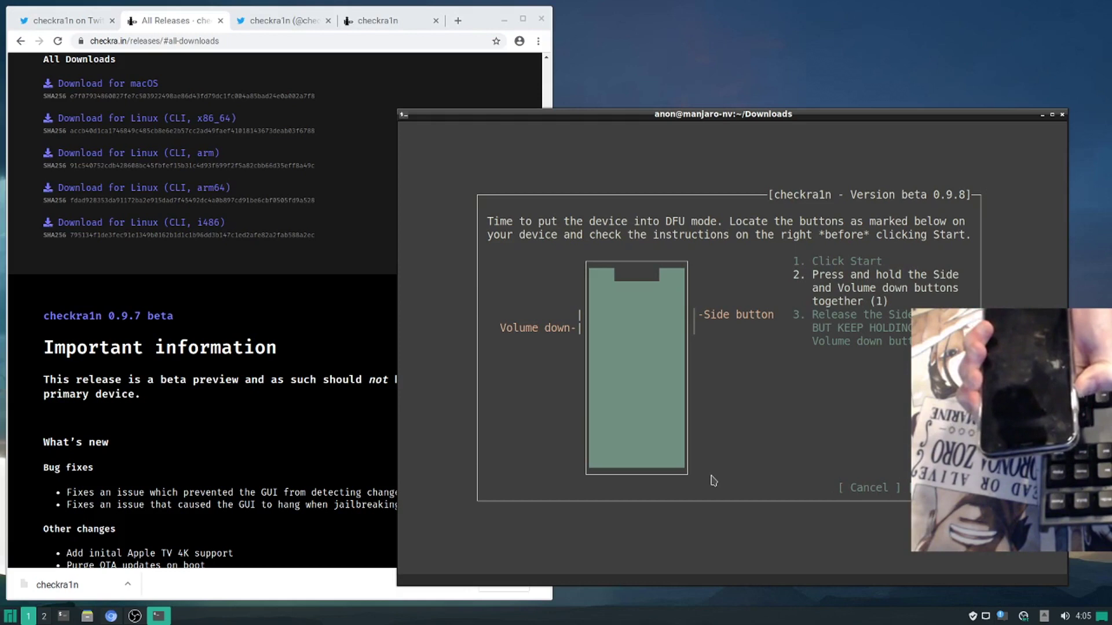